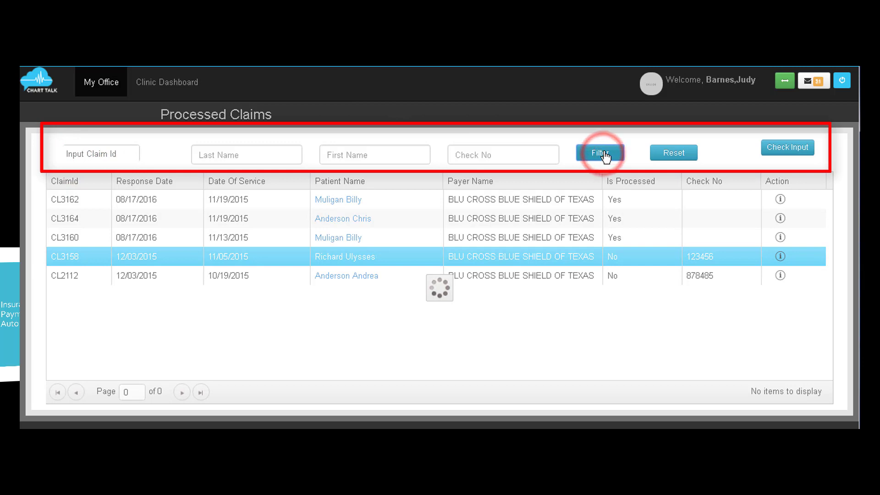
pyautogui.click(76, 155)
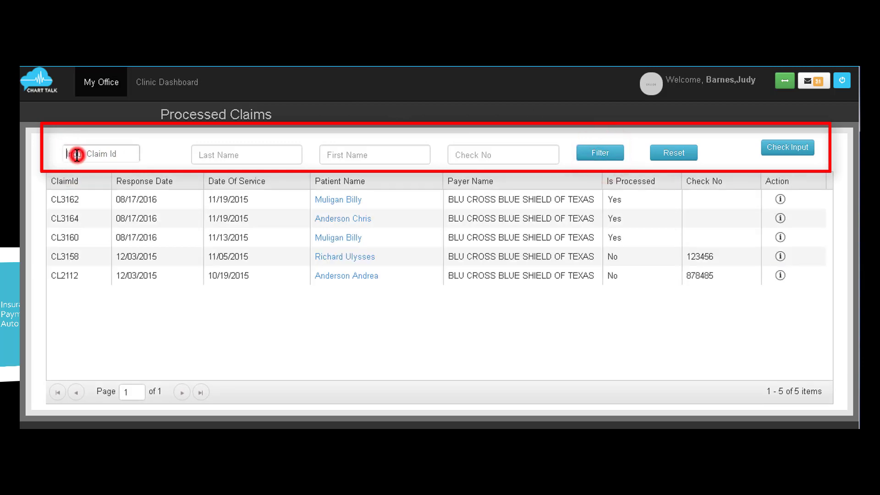
pyautogui.write('3158')
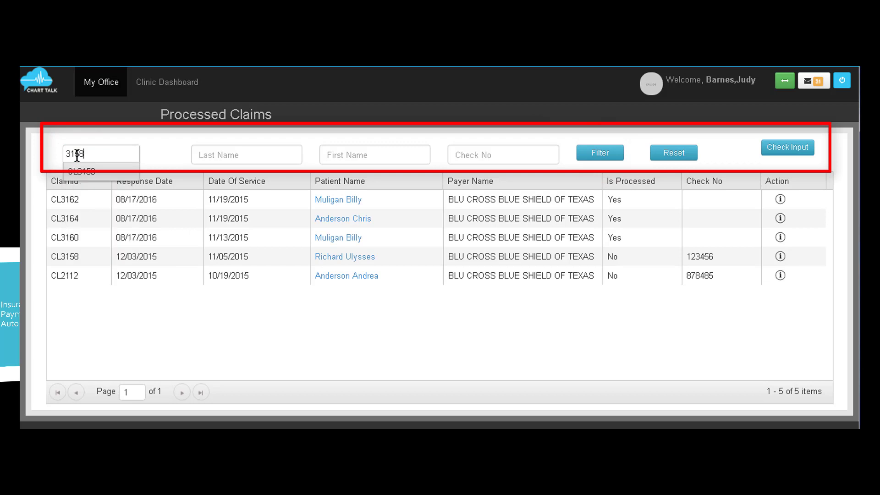
pyautogui.click(83, 172)
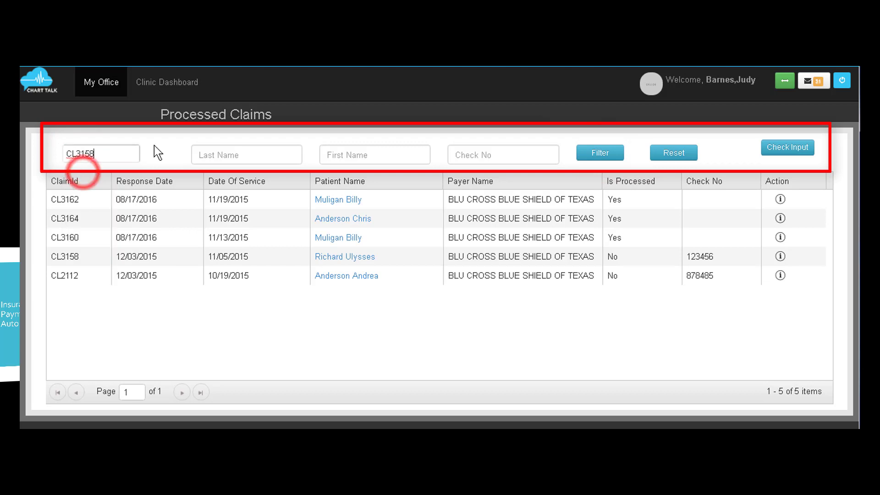
pyautogui.press('Tab')
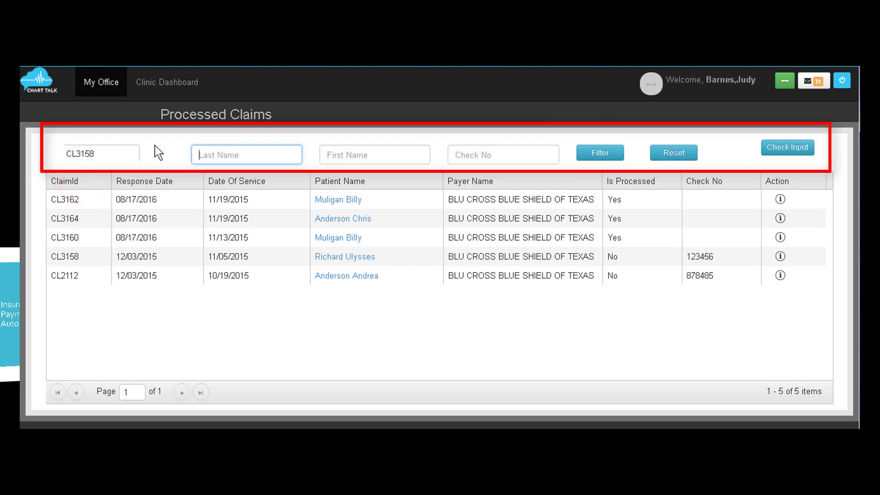
pyautogui.write('ri')
pyautogui.press('Tab')
pyautogui.write('u')
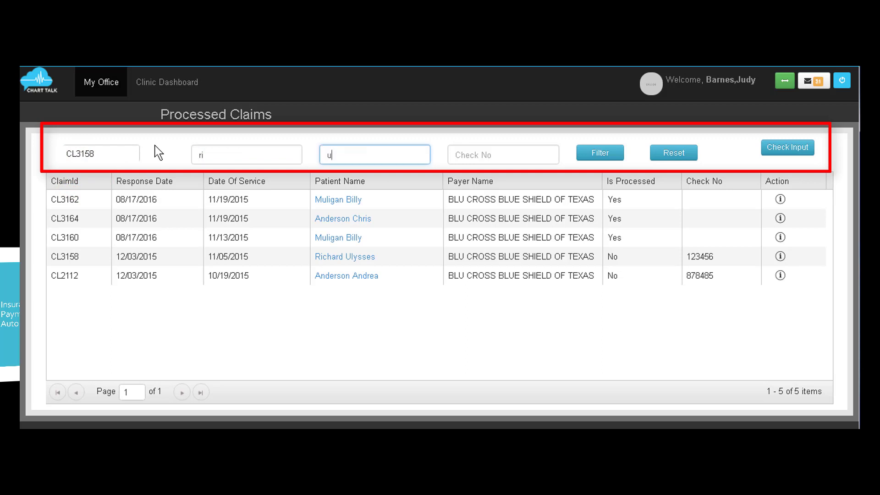
pyautogui.press('Tab')
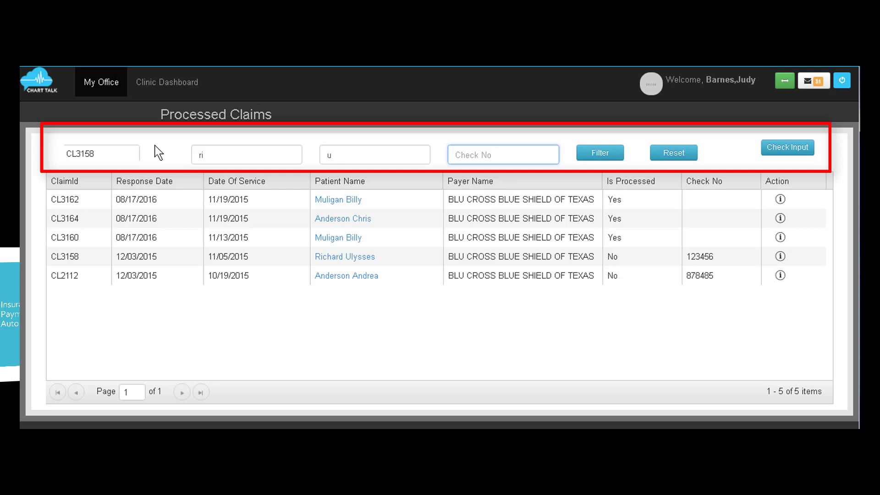
pyautogui.write('123456')
pyautogui.click(678, 158)
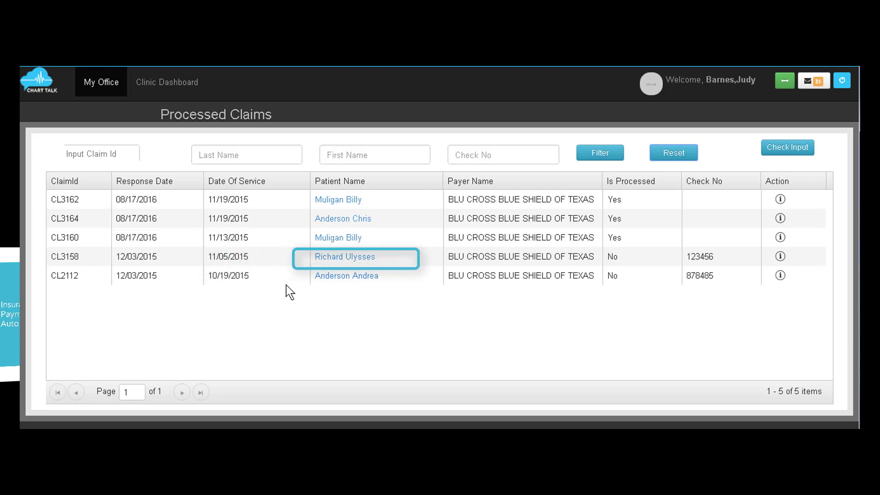
pyautogui.moveTo(318, 260)
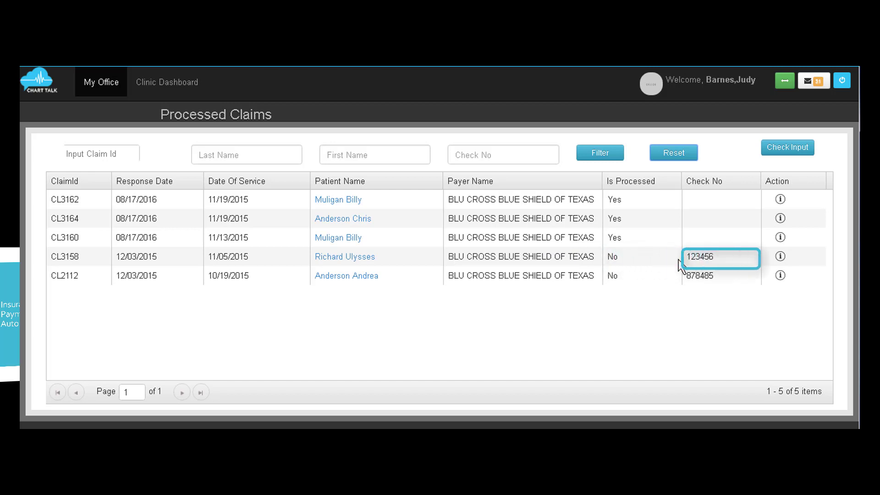
# Step: Open the unprocessed claim CL3158's response detail and date its payment 03/15/2018
pyautogui.click(780, 258)
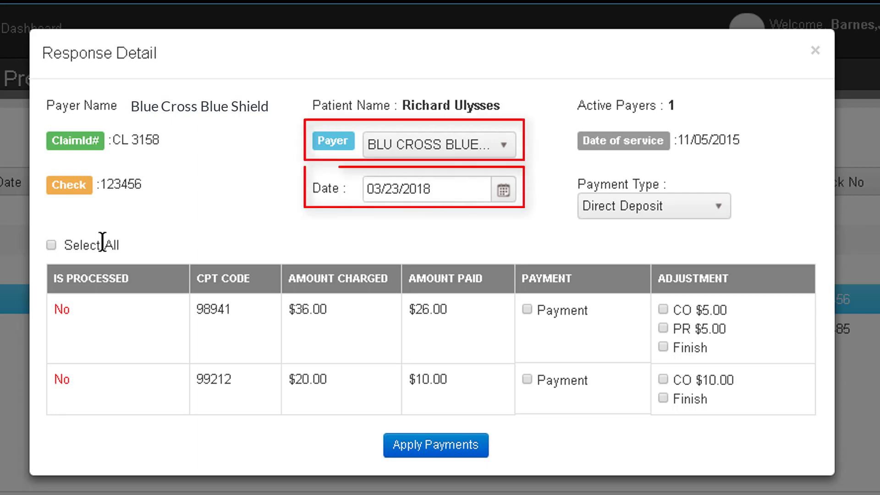
pyautogui.click(503, 191)
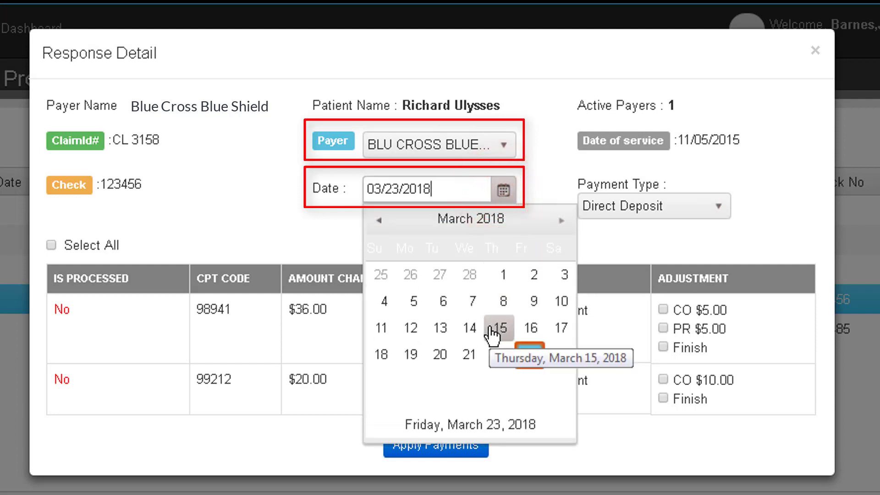
pyautogui.click(491, 328)
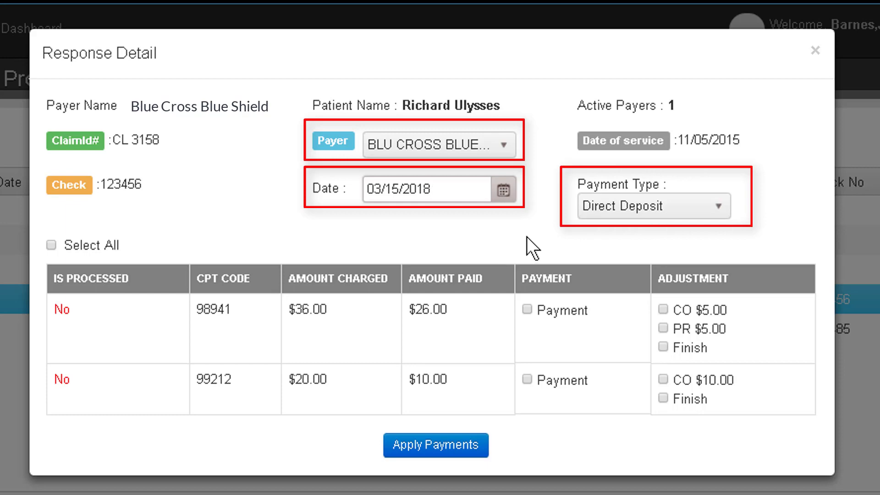
# Step: Keep Direct Deposit as the payment type and select every payment and adjustment for CPT 98941 and 99212
pyautogui.click(655, 213)
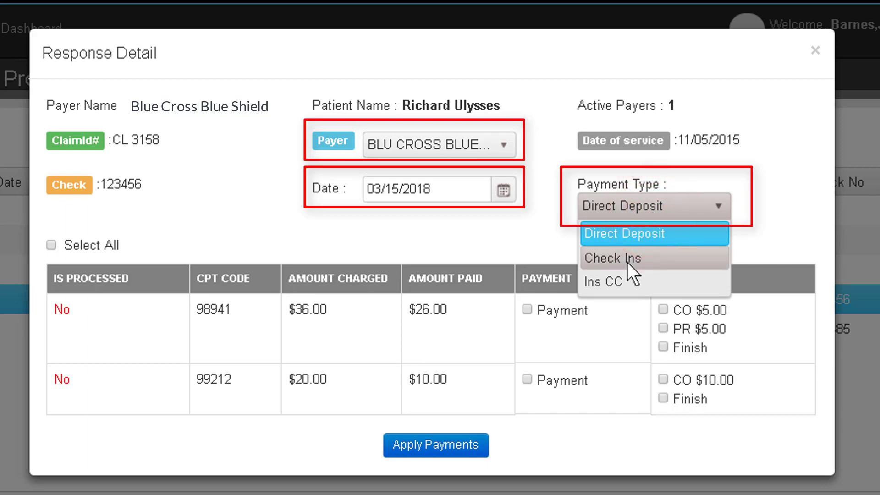
pyautogui.click(617, 236)
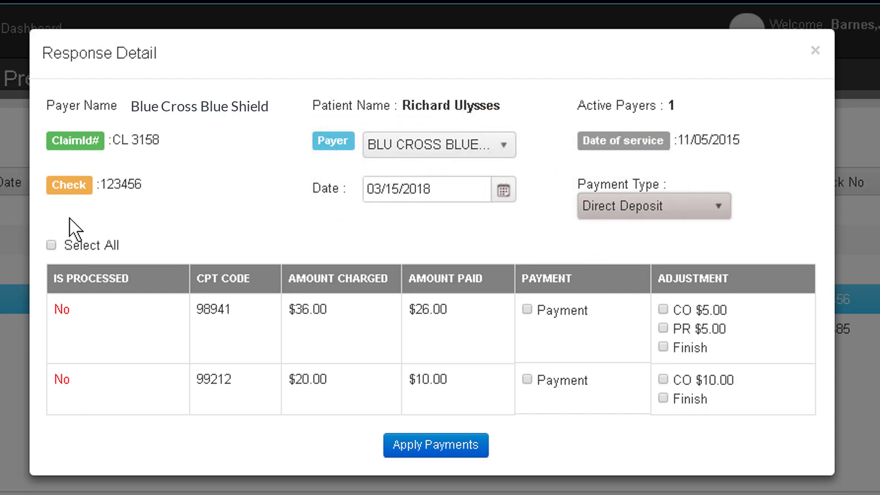
pyautogui.click(51, 247)
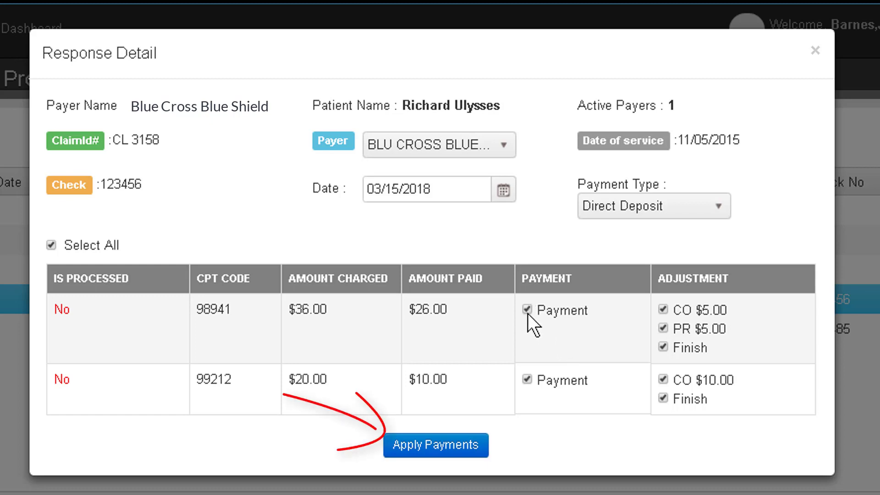
pyautogui.click(663, 347)
pyautogui.click(662, 347)
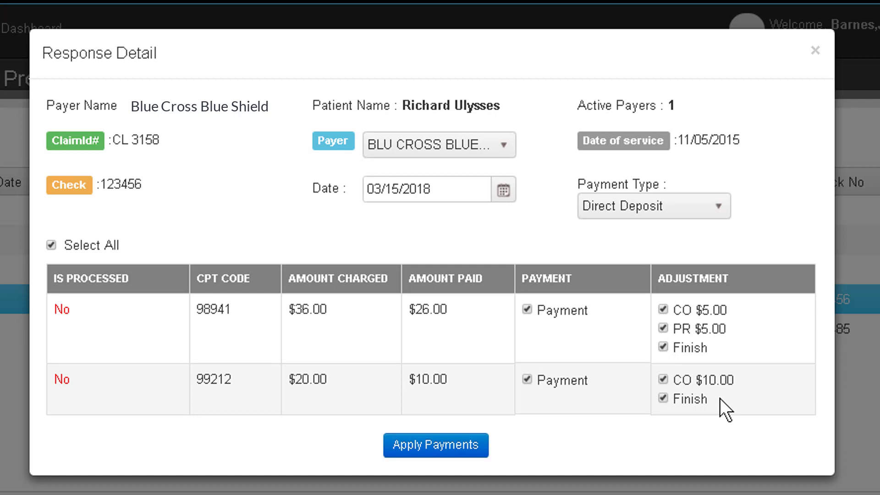
# Step: Apply the payments, move remaining balances to patient responsibility, and dismiss the success message
pyautogui.click(425, 451)
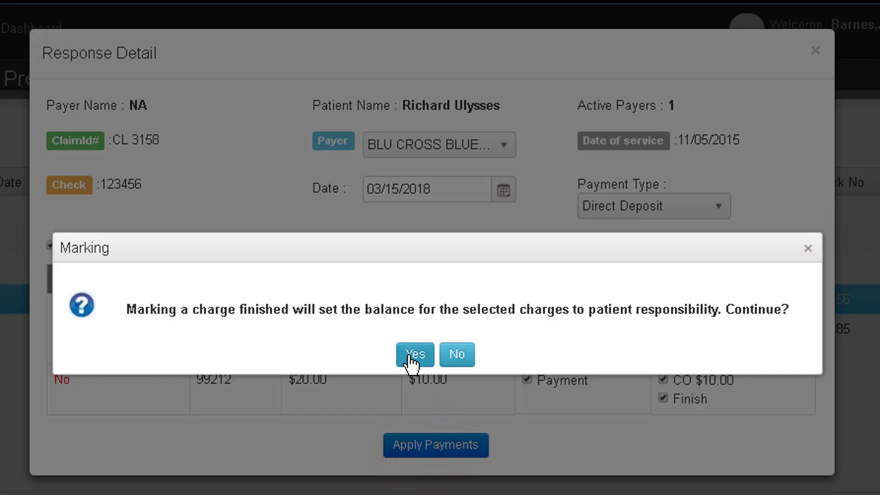
pyautogui.click(411, 357)
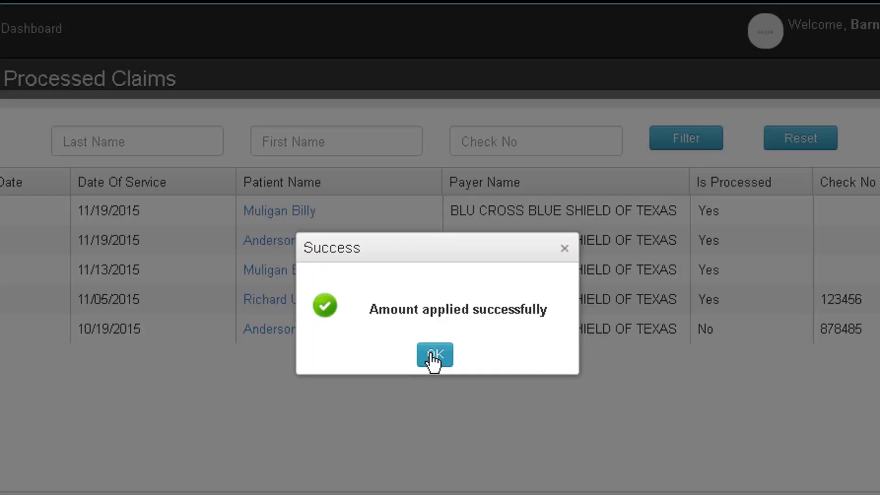
pyautogui.click(433, 356)
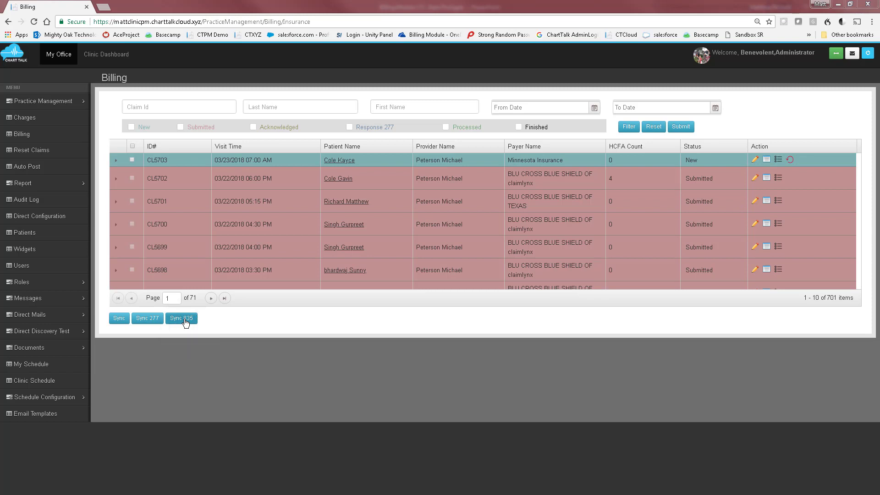
# Step: Go to the Auto Post processed claims list
pyautogui.click(40, 169)
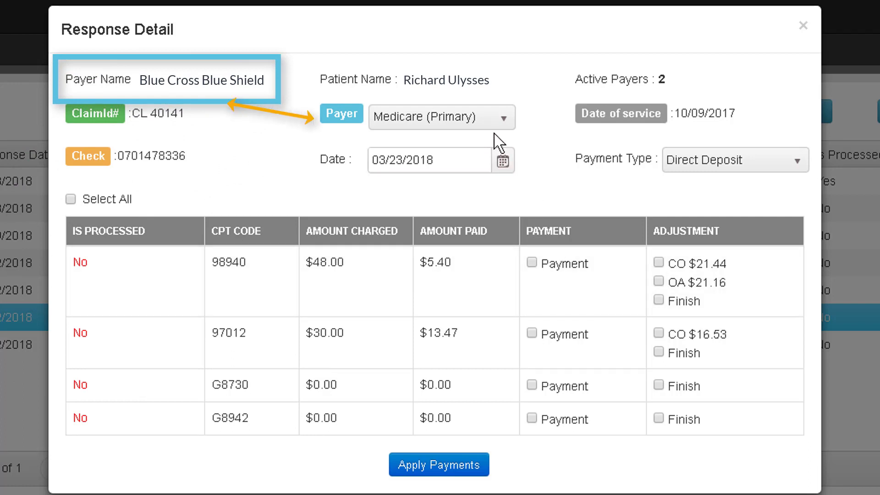
# Step: Switch claim CL 40141 to the secondary Blue Cross Blue Shield of Wisconsin - Anthem payer, date it 03/15/2018, and select all charges
pyautogui.click(496, 127)
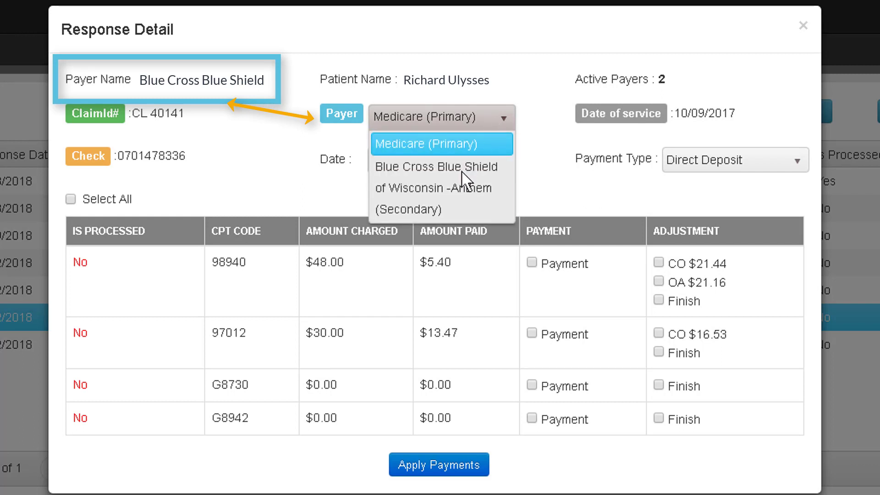
pyautogui.click(455, 195)
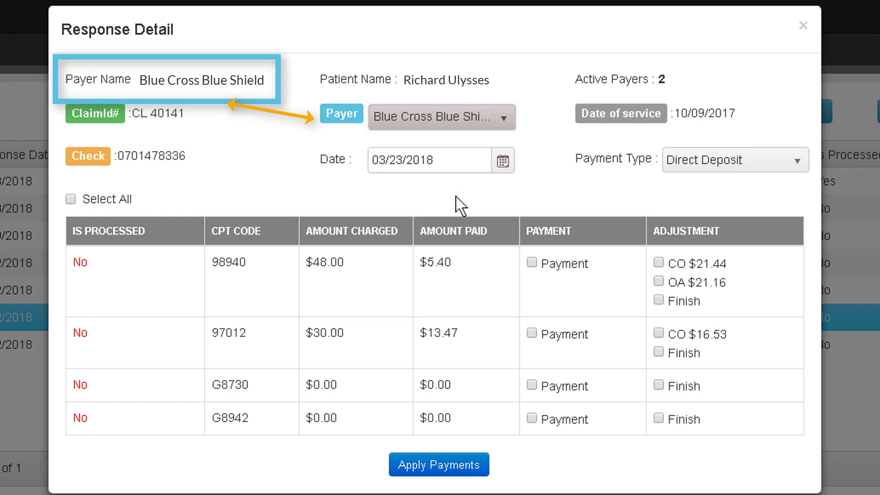
pyautogui.click(503, 162)
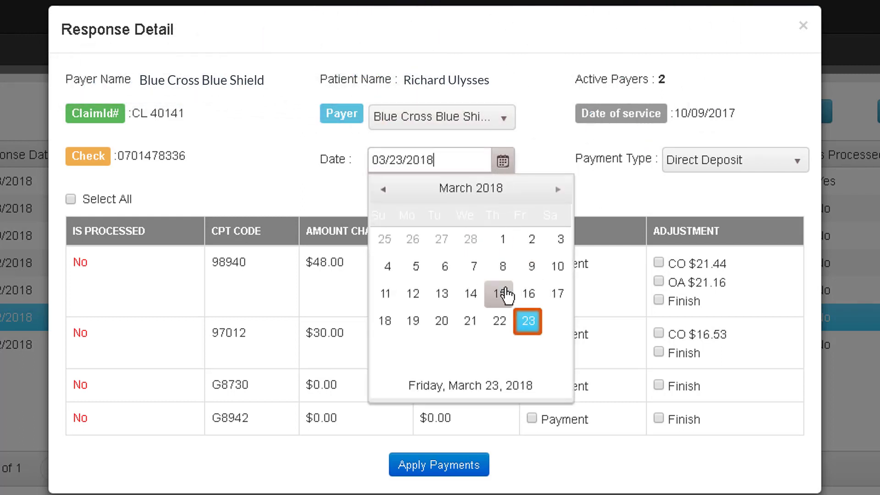
pyautogui.click(504, 294)
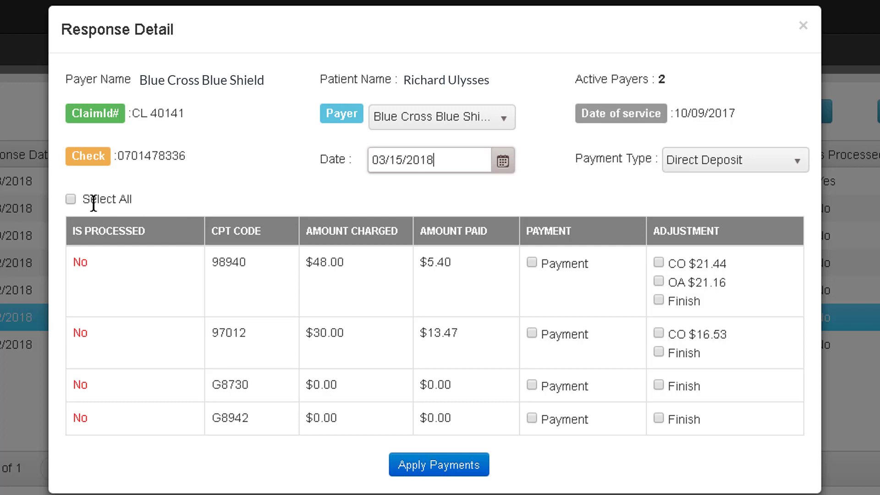
pyautogui.click(70, 203)
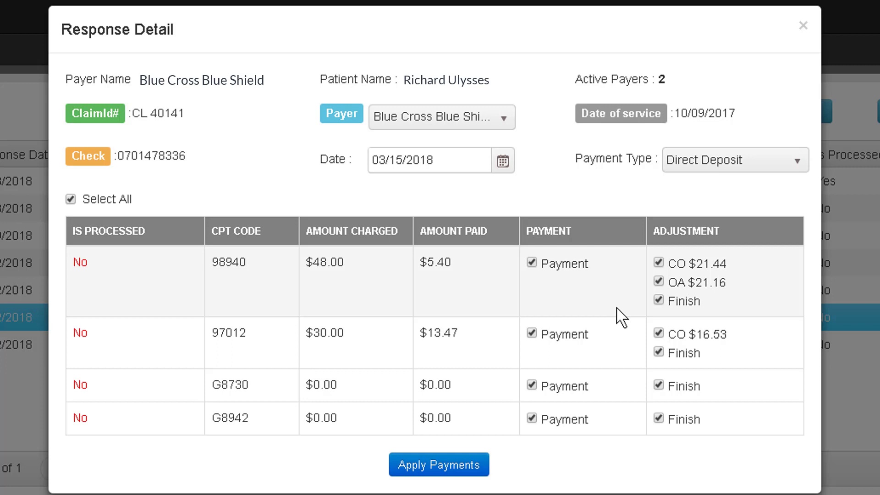
# Step: Exclude the OA $21.16 adjustment and apply CL 40141's remaining payments and adjustments
pyautogui.click(659, 281)
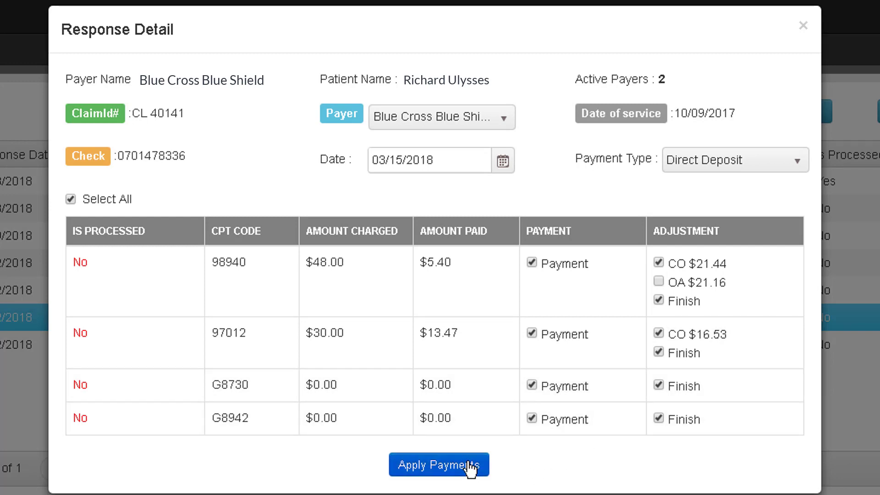
pyautogui.click(470, 466)
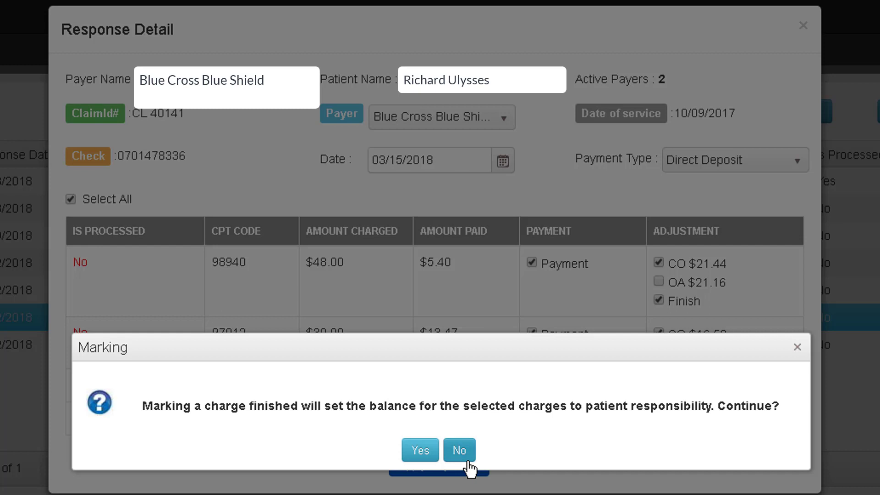
pyautogui.click(418, 450)
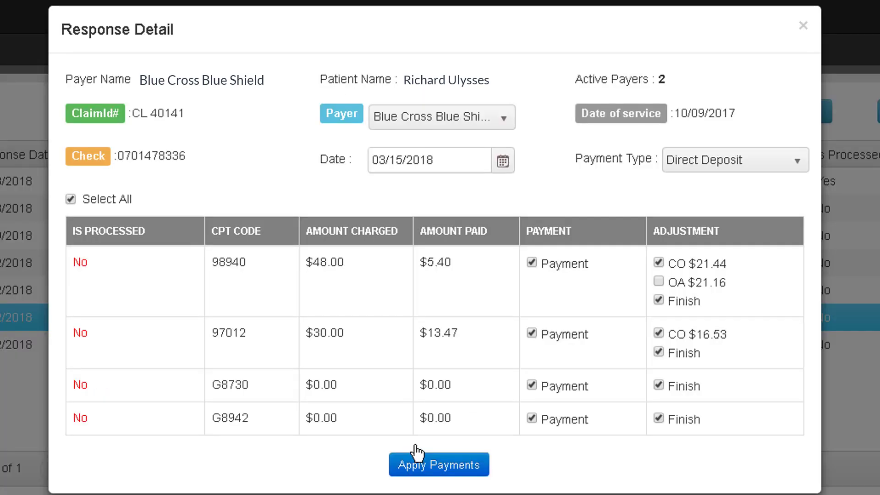
pyautogui.click(417, 454)
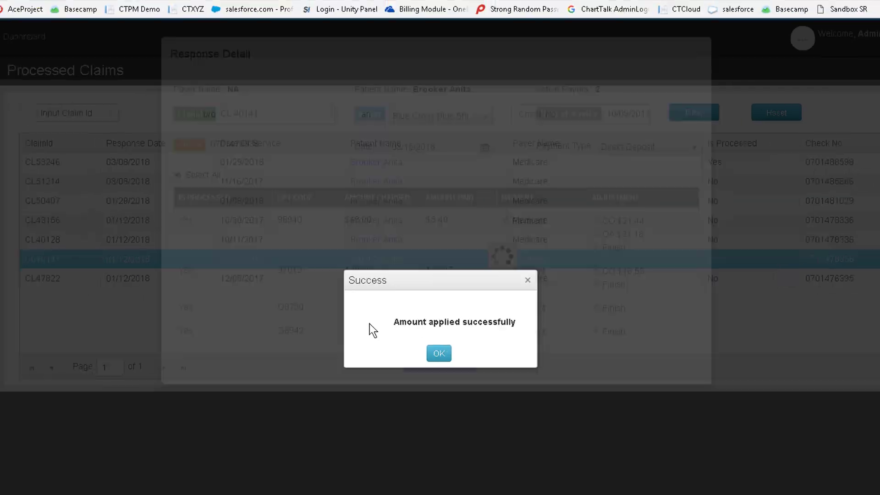